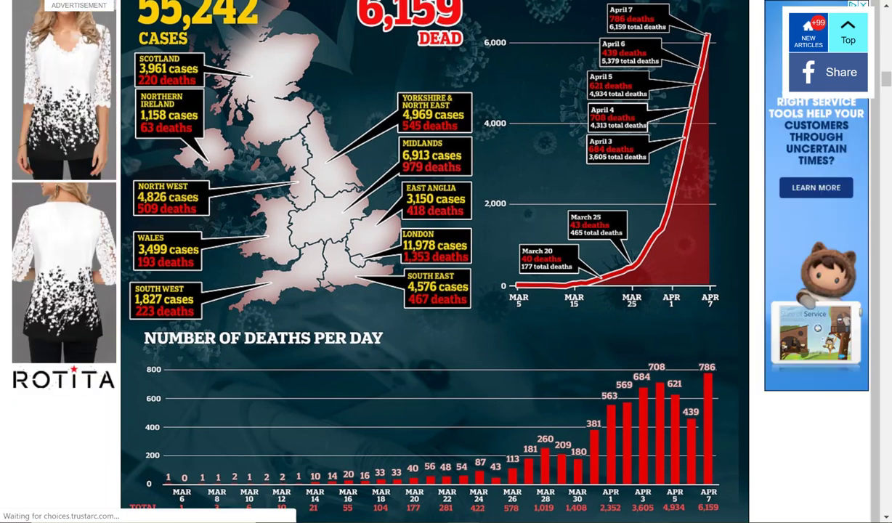
- Switch to the TI-84 Plus CE calculator emulator, clear the Y1 equation and return to the home screen
left_click(632, 465)
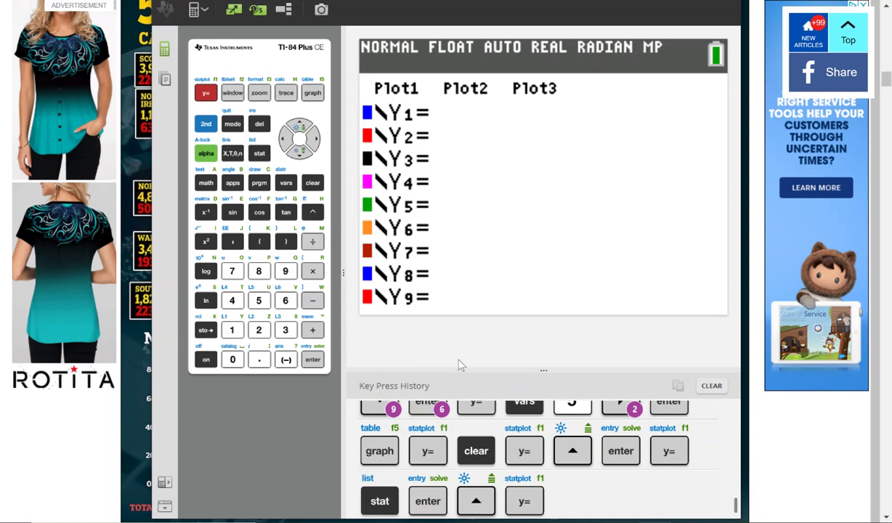
left_click(204, 99)
left_click(205, 103)
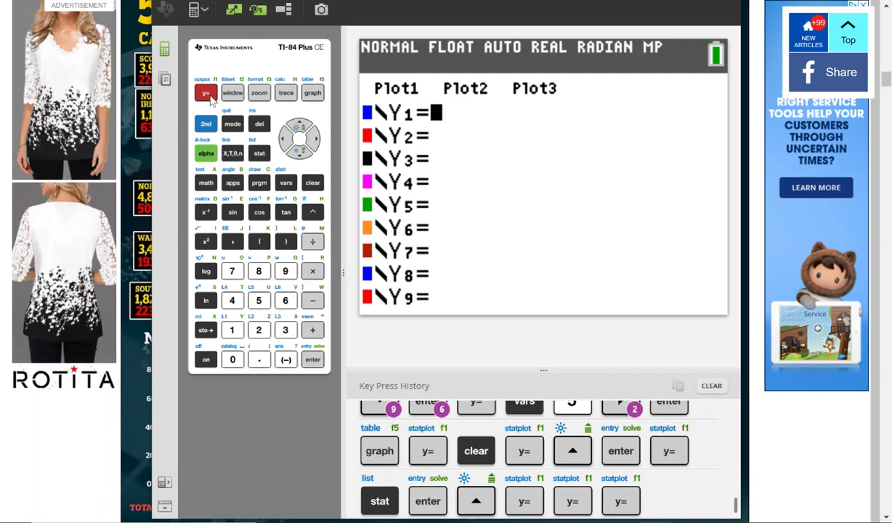
left_click(207, 96)
left_click(311, 183)
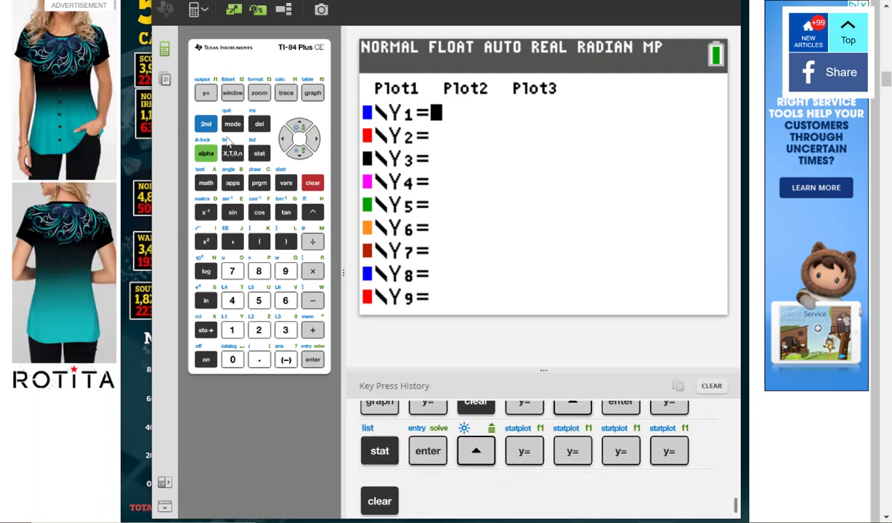
left_click(207, 124)
left_click(232, 124)
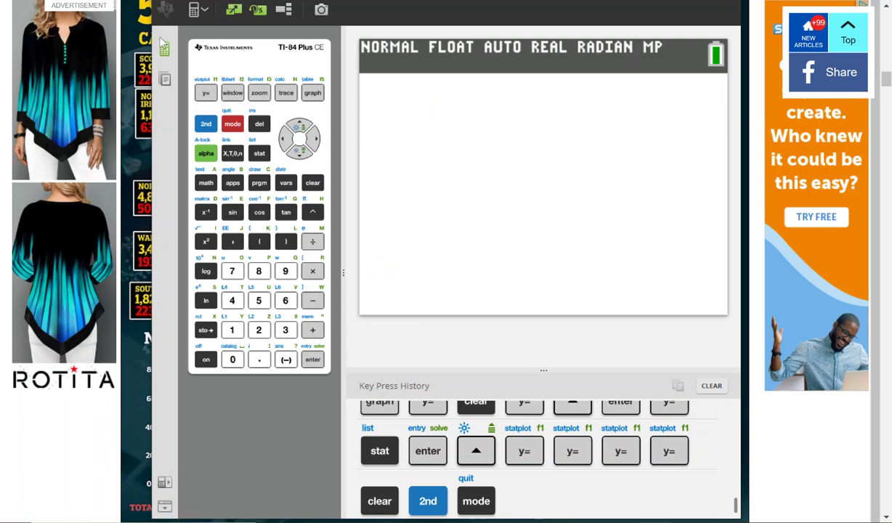
- Display the graph without any functions and reset its viewing window with ZStandard
left_click(313, 95)
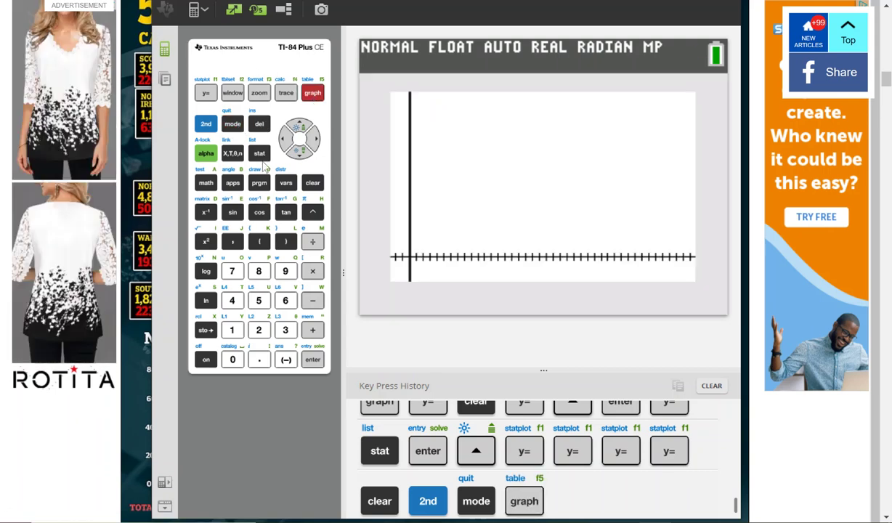
left_click(259, 94)
left_click(284, 302)
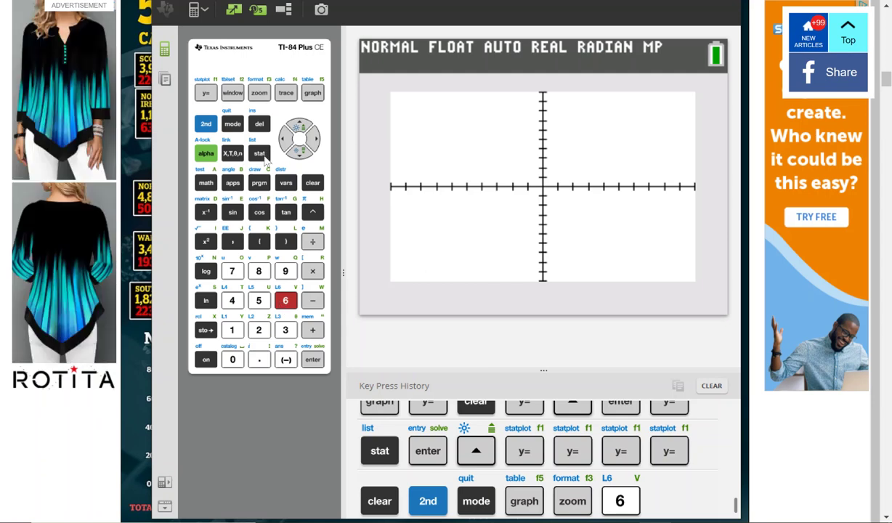
- Review the data in lists L1 and L2, and turn on Plot1 in the equation editor
left_click(265, 160)
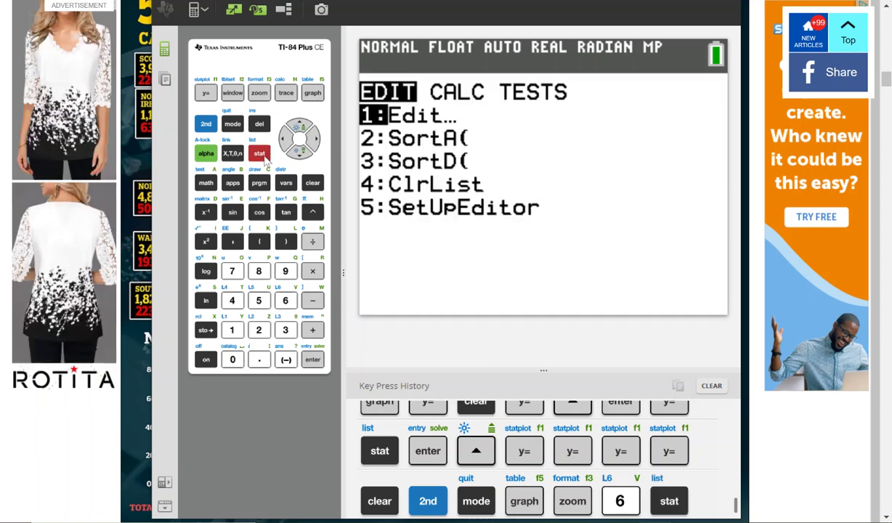
left_click(307, 363)
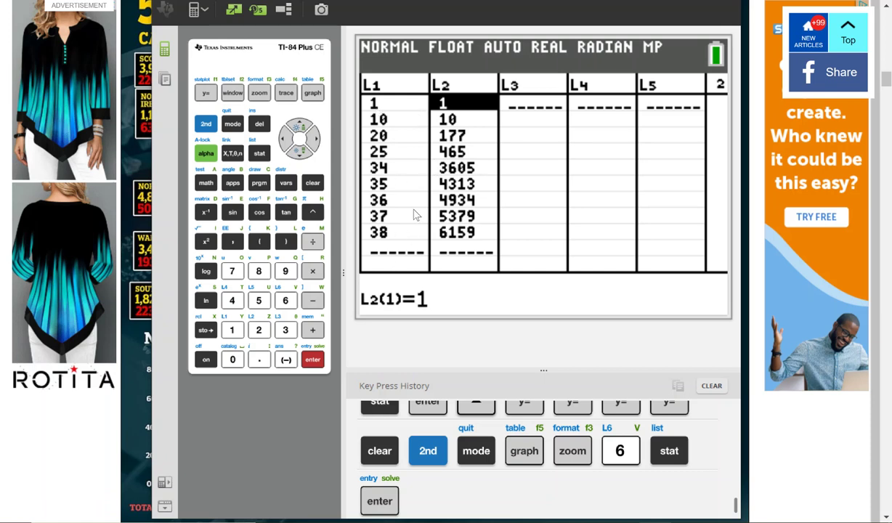
left_click(207, 93)
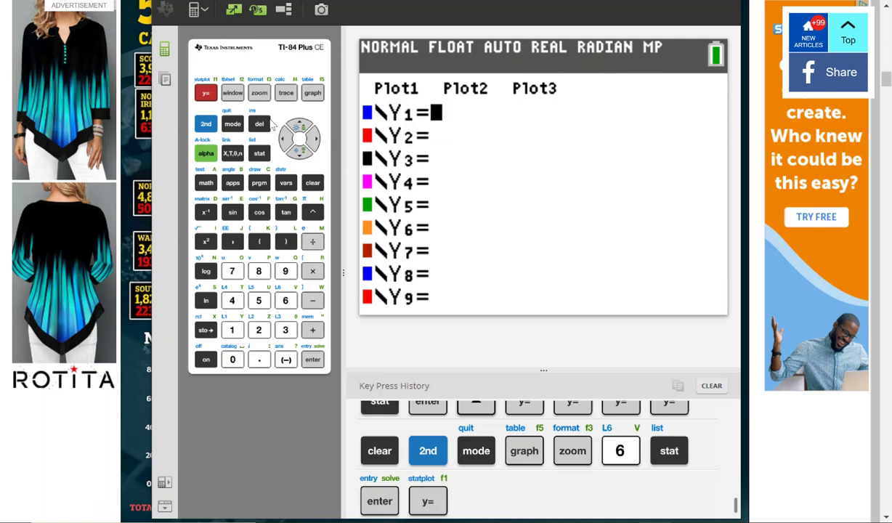
left_click(295, 127)
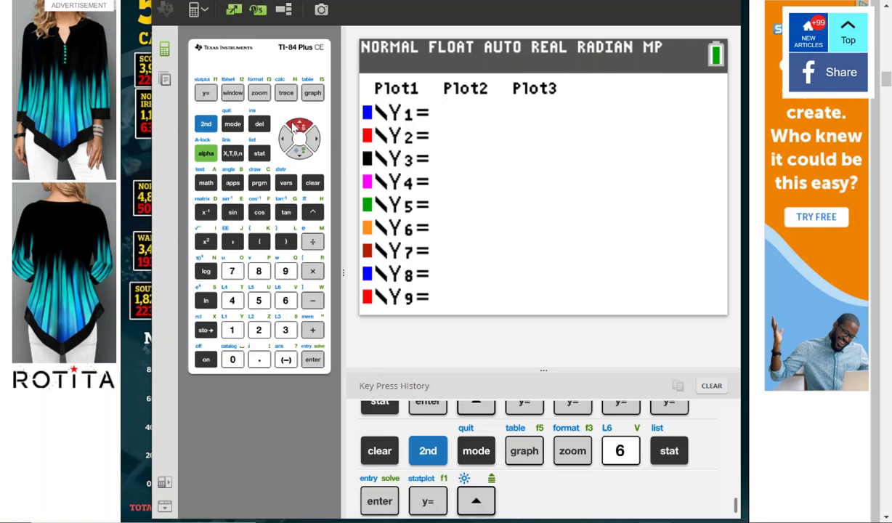
key("Return")
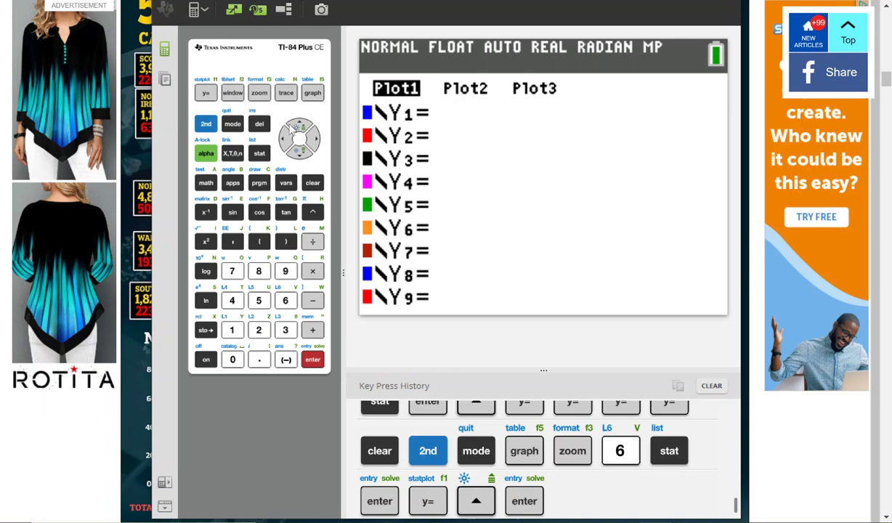
- Recheck the L1 and L2 data and fit the scatter plot to the graph window with ZoomStat
left_click(260, 153)
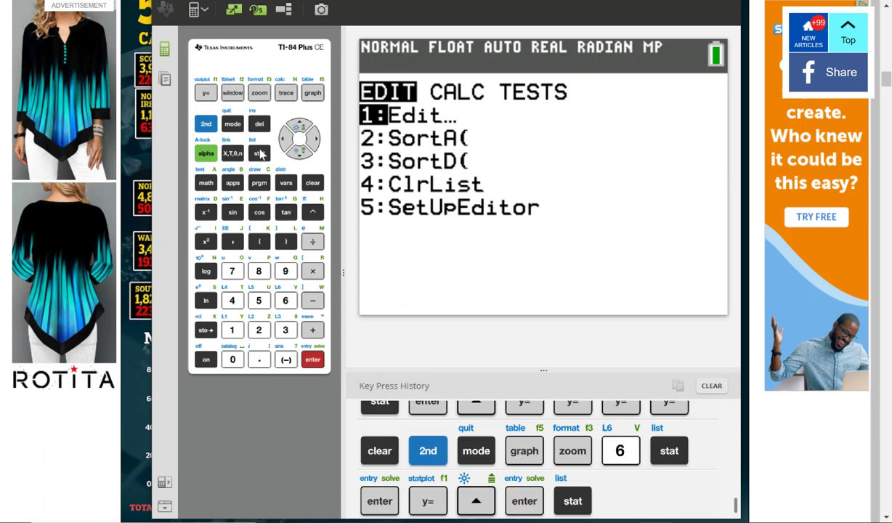
key("Return")
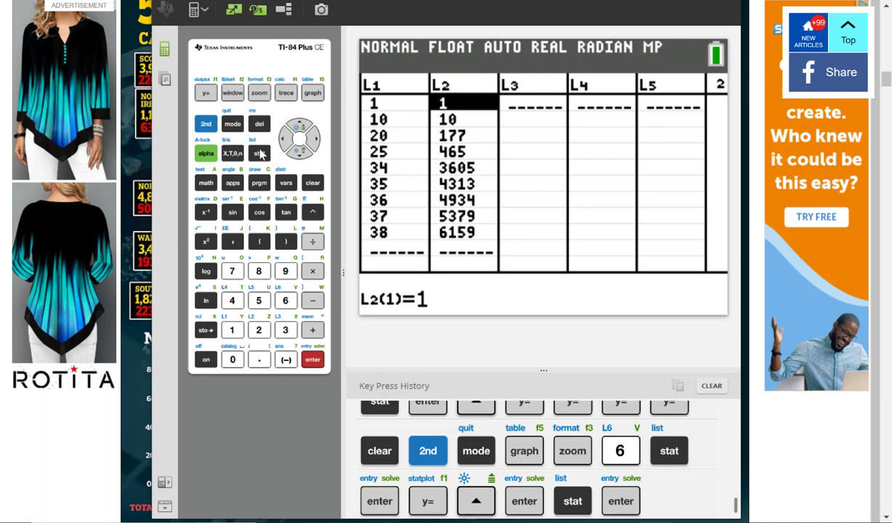
left_click(260, 95)
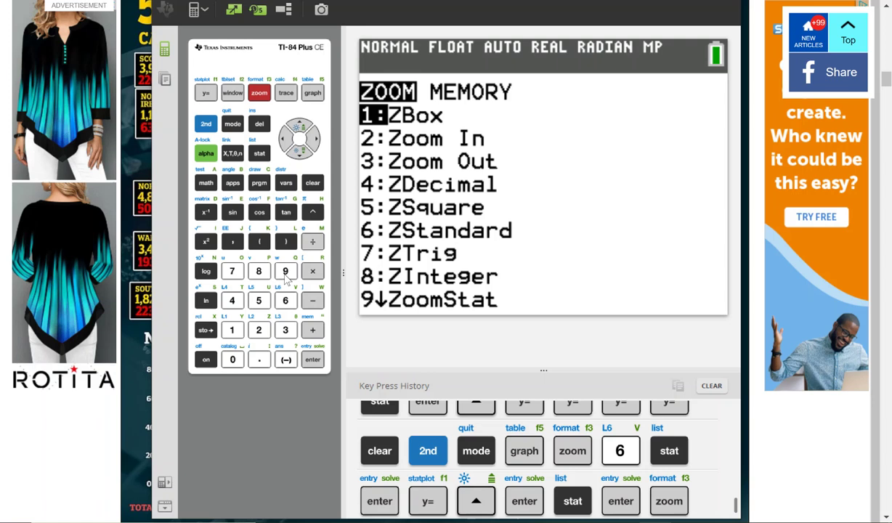
left_click(286, 273)
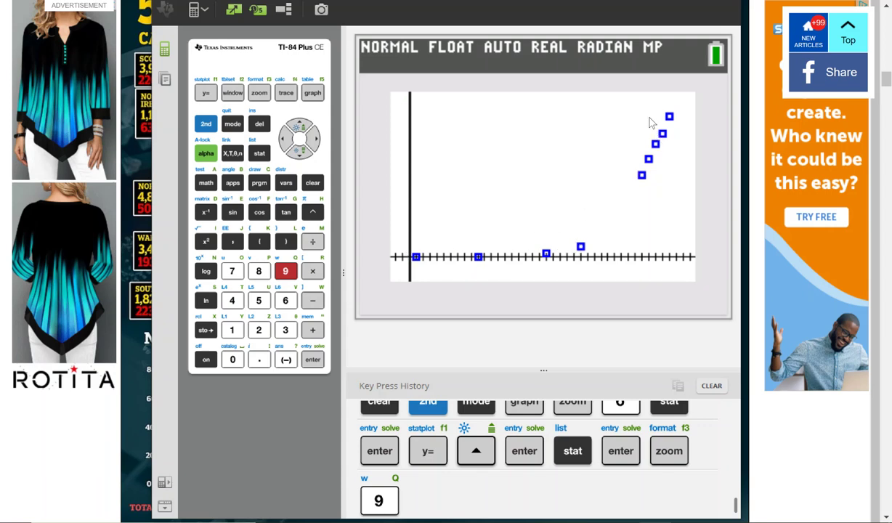
- Calculate an exponential regression (ExpReg) with L1 as the Xlist and L2 as the Ylist
left_click(205, 123)
left_click(230, 125)
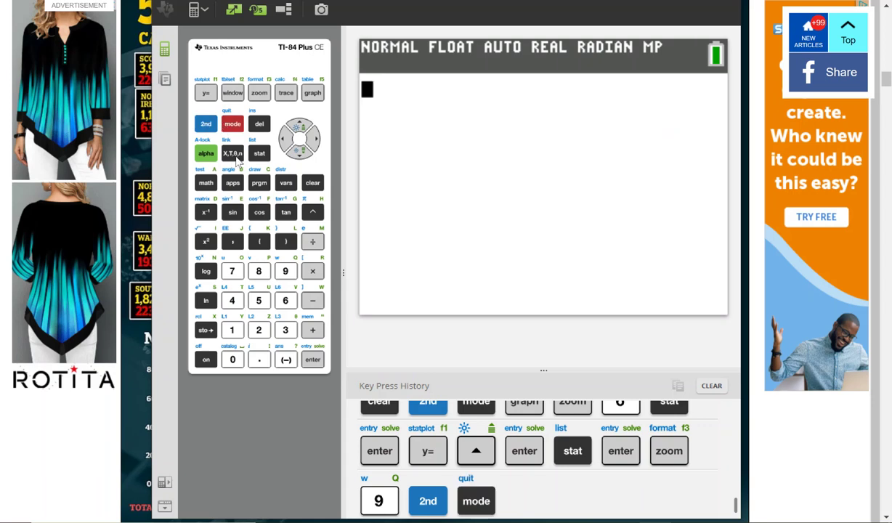
left_click(260, 154)
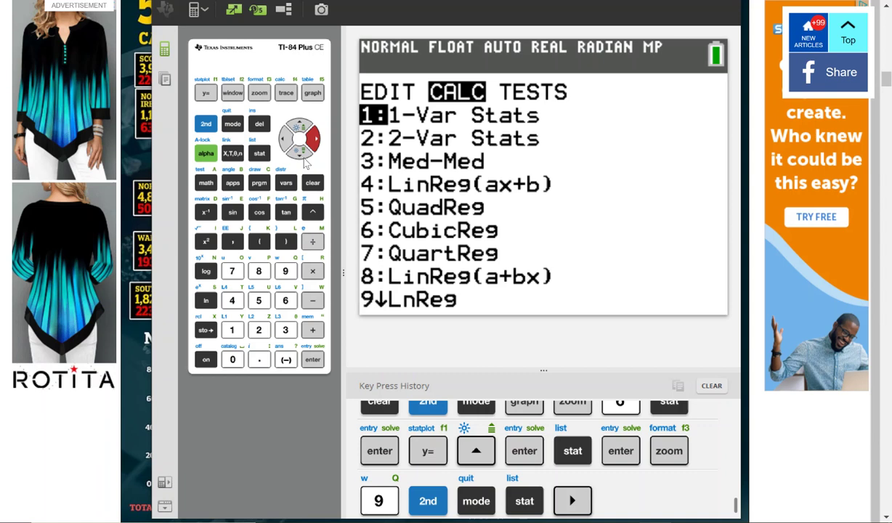
left_click(304, 159)
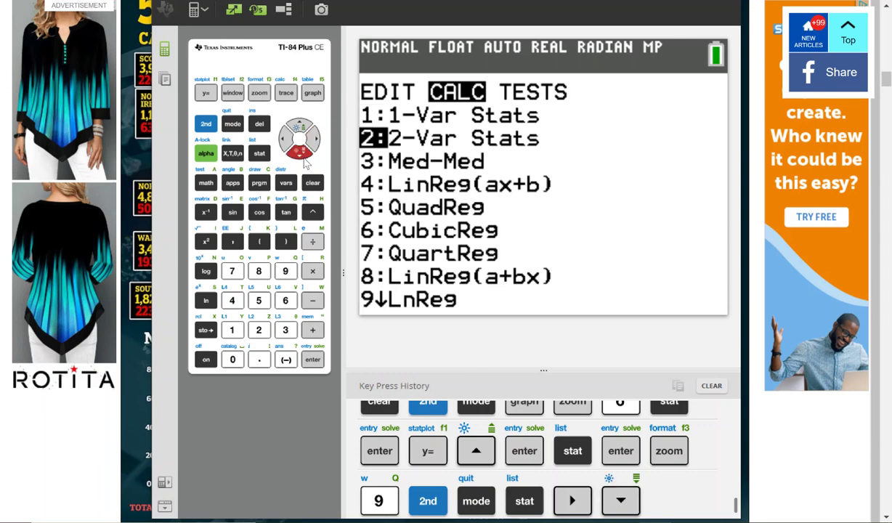
left_click(305, 159)
left_click(305, 159)
left_click(304, 159)
left_click(304, 159)
left_click(305, 159)
left_click(305, 160)
left_click(305, 159)
left_click(305, 159)
left_click(305, 159)
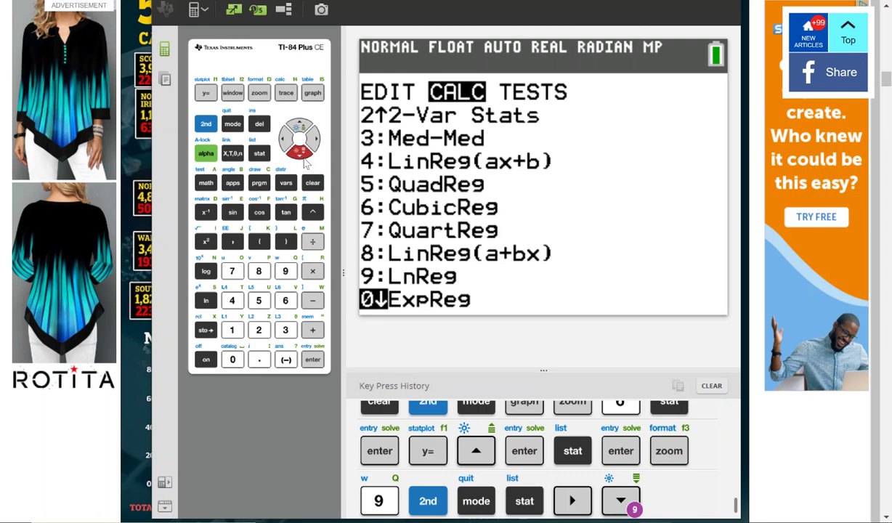
left_click(312, 360)
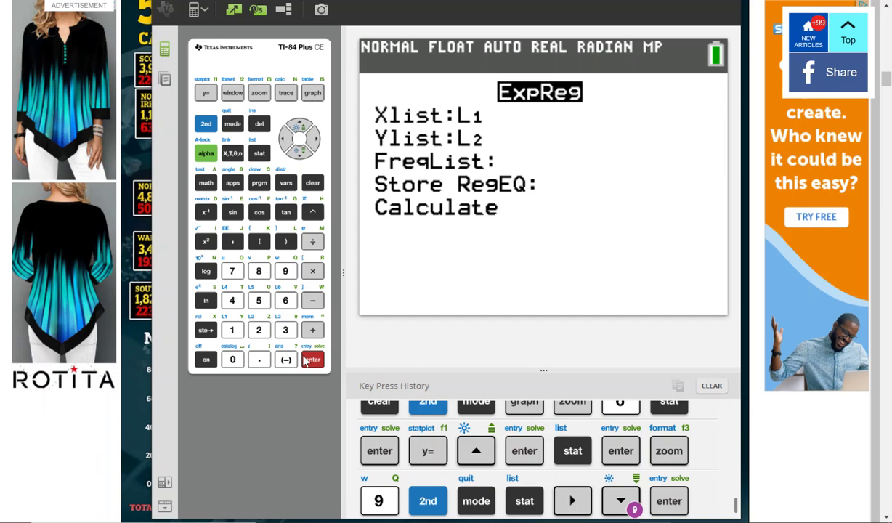
key("Down")
key("Down")
key("Down")
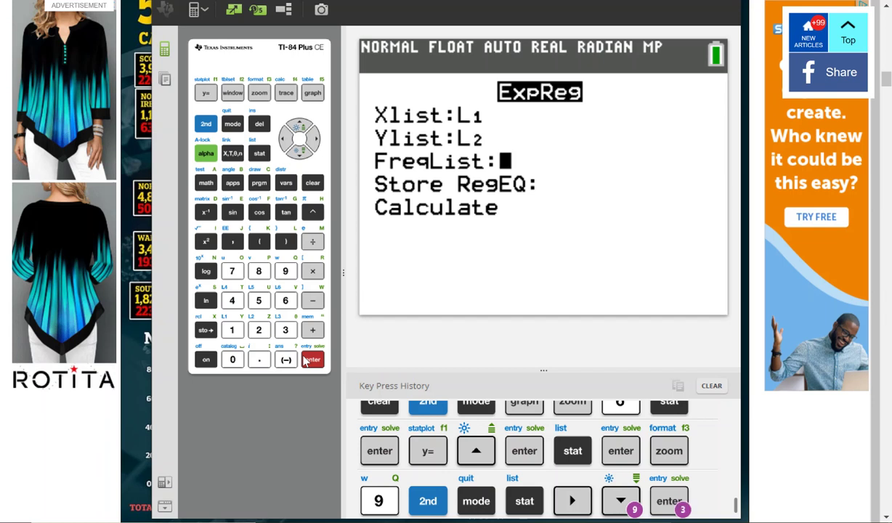
left_click(309, 362)
left_click(308, 361)
left_click(308, 361)
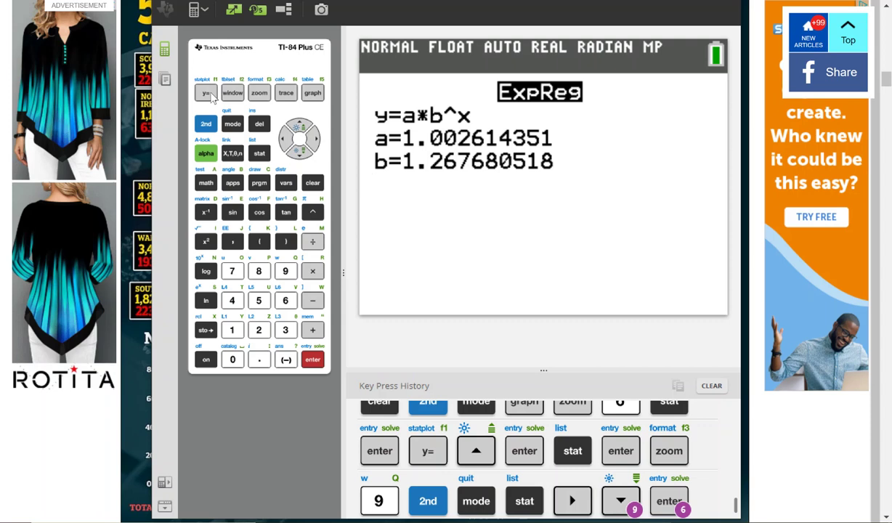
- Insert the statistics variable RegEQ into Y1 and graph the regression curve over the scatter plot
left_click(208, 95)
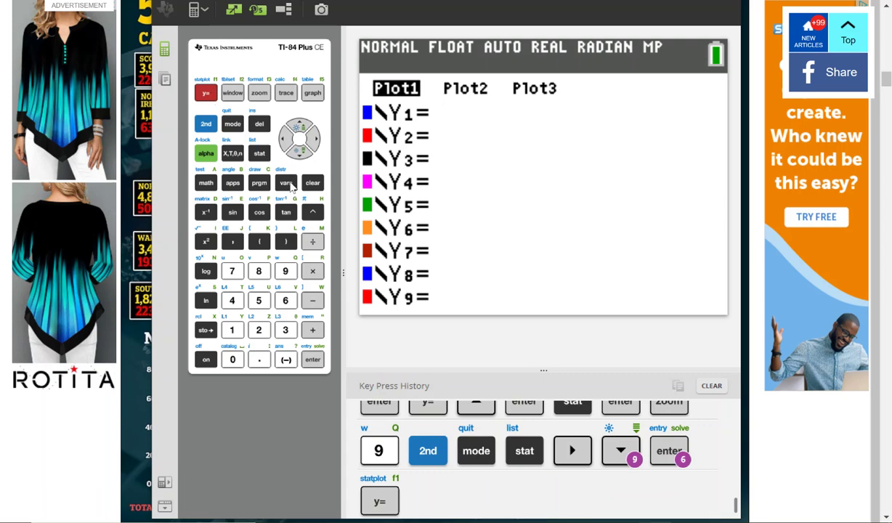
left_click(287, 183)
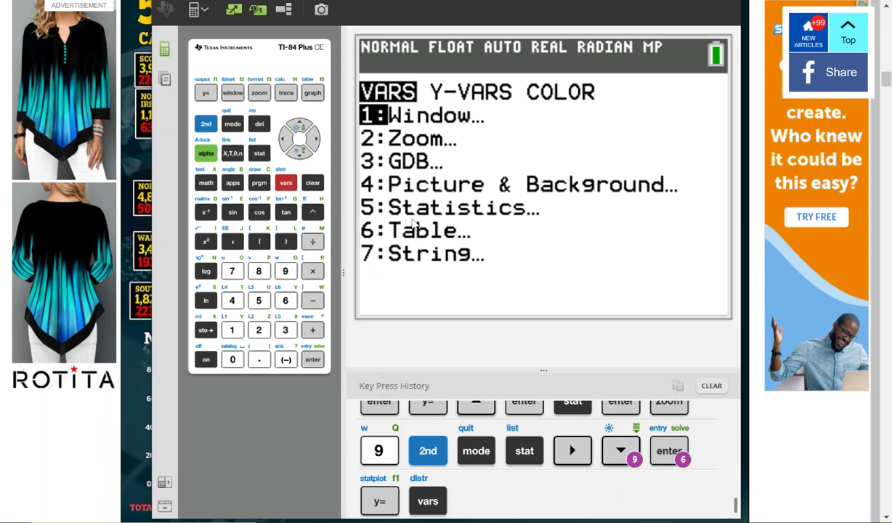
left_click(258, 301)
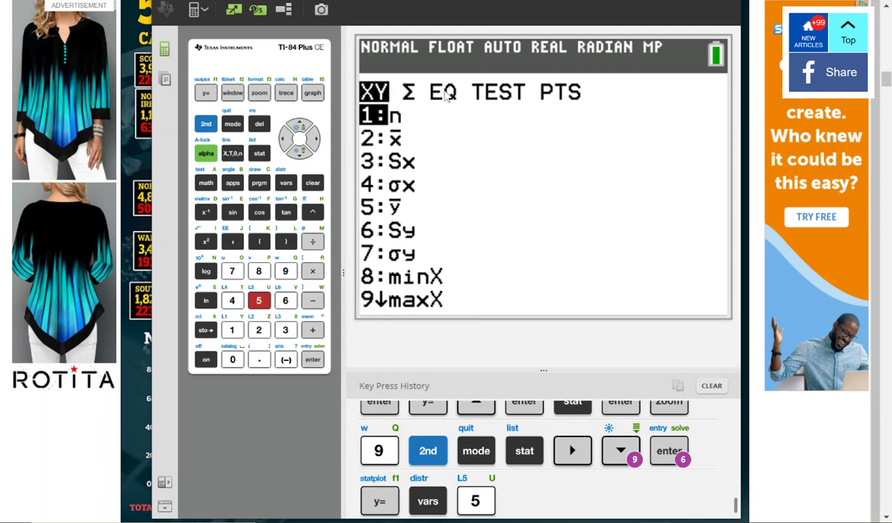
left_click(314, 138)
left_click(314, 138)
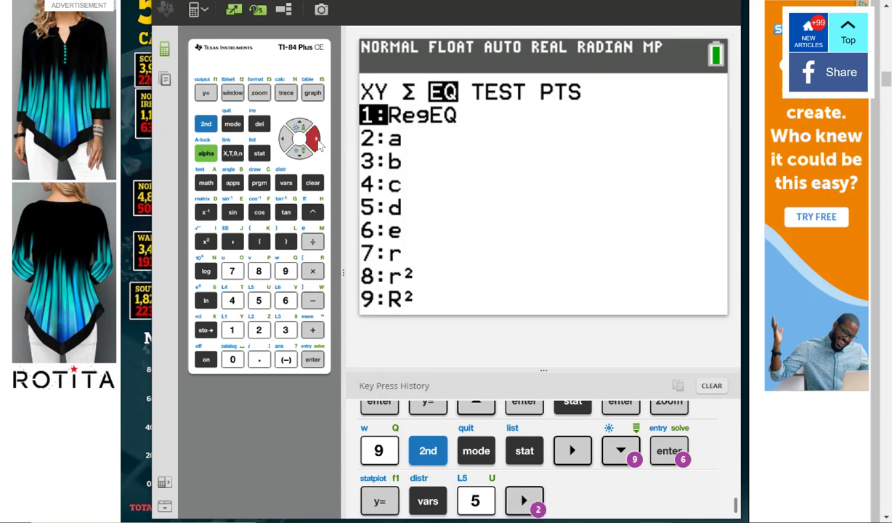
left_click(313, 360)
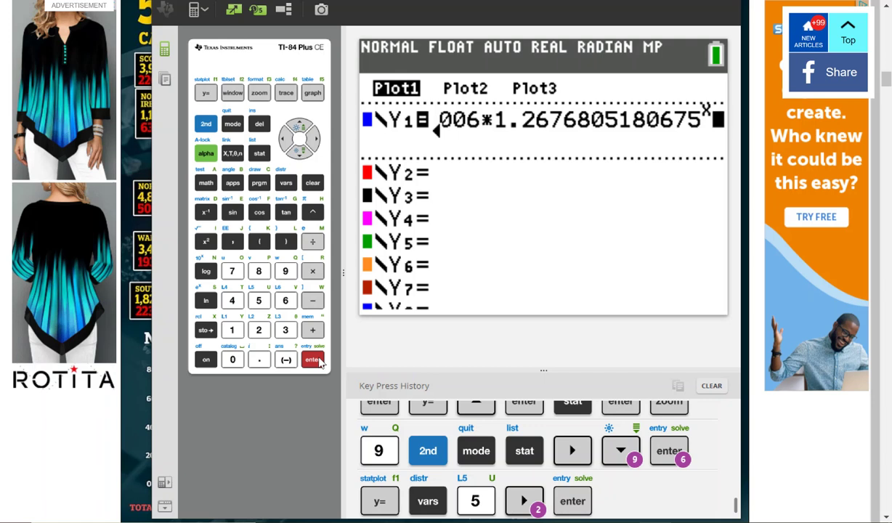
left_click(312, 94)
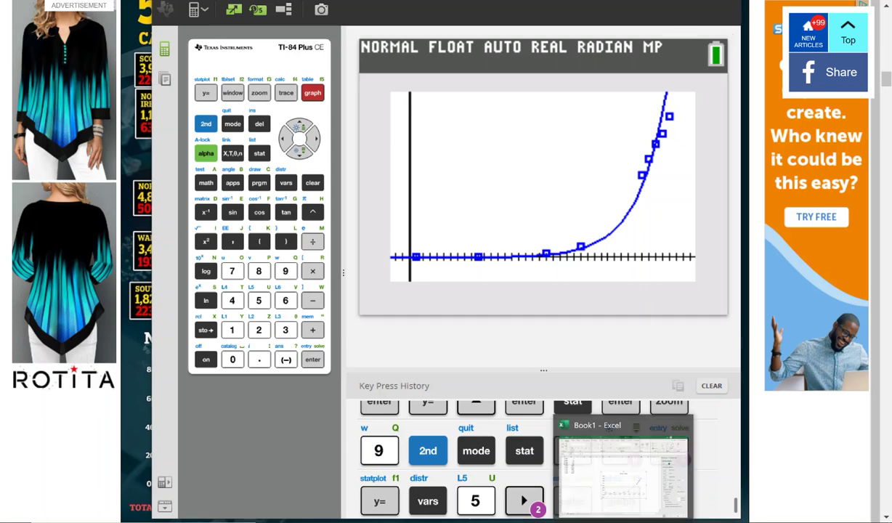
- Switch to the Book1 workbook in Excel and set cell A6 on the gdp sheet to 13
left_click(618, 473)
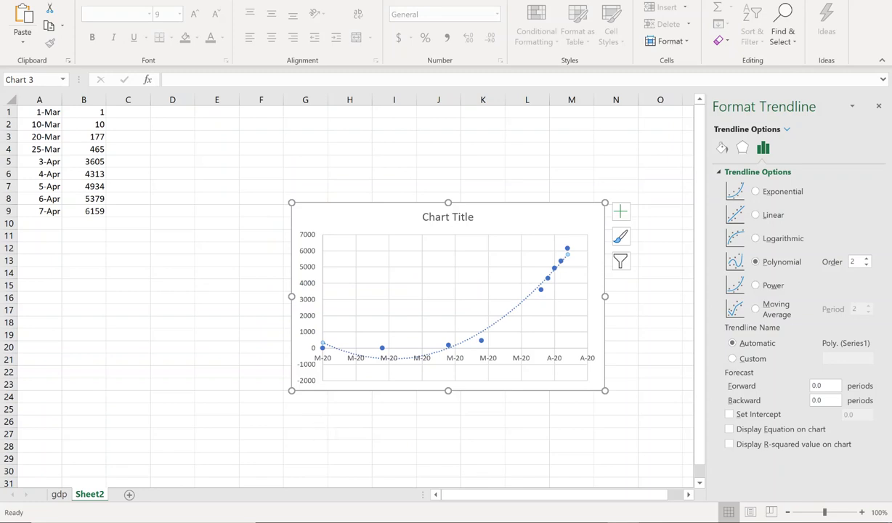
left_click(54, 495)
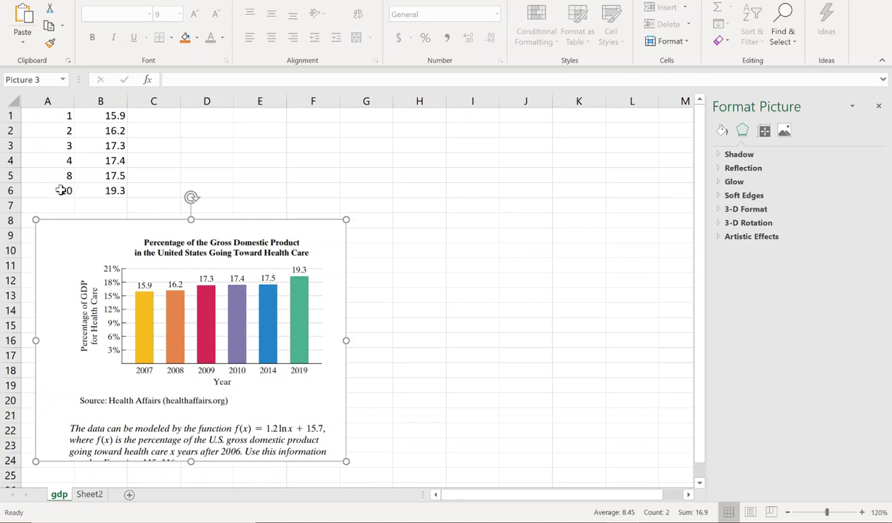
left_click(63, 190)
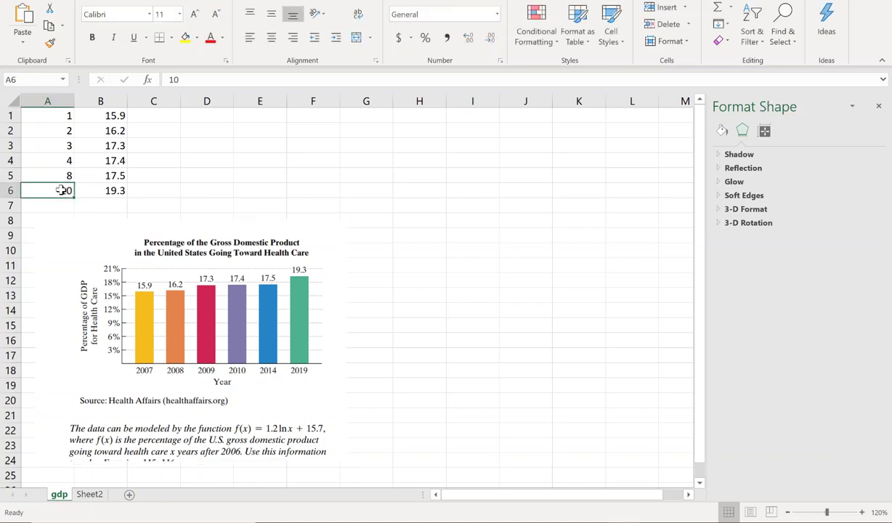
type("13")
key("Return")
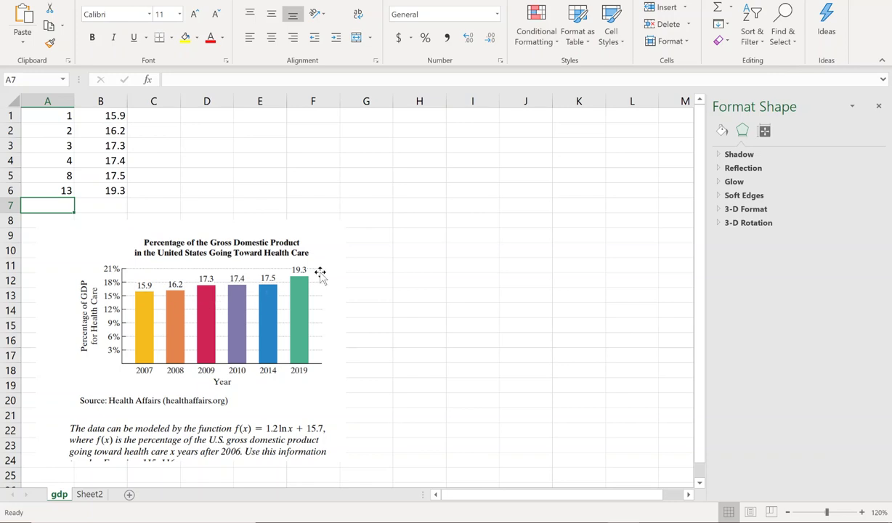
- Insert a markers-only scatter chart from cells A1:B6 and place it beside the bar chart picture, over columns F to M
left_click(62, 118)
key("shift+Right")
key("shift+Down")
key("shift+Down")
key("shift+Down")
key("shift+Down")
key("shift+Down")
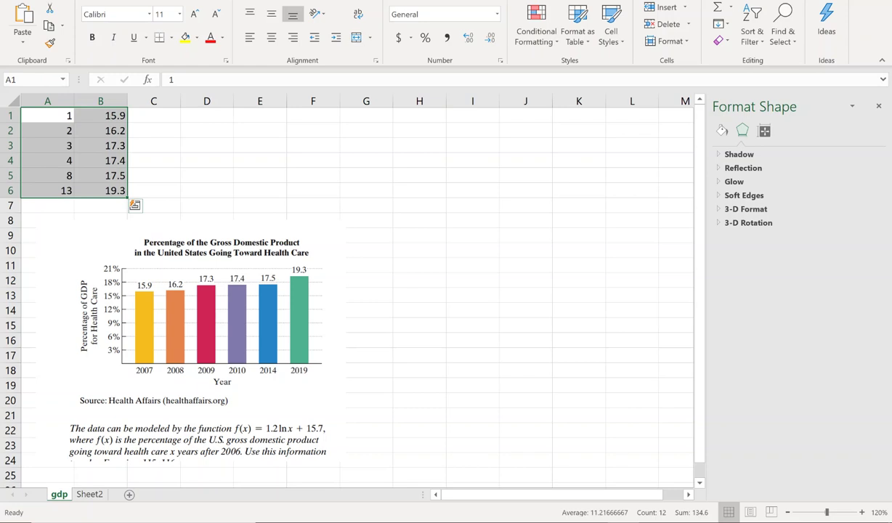
left_click(80, 0)
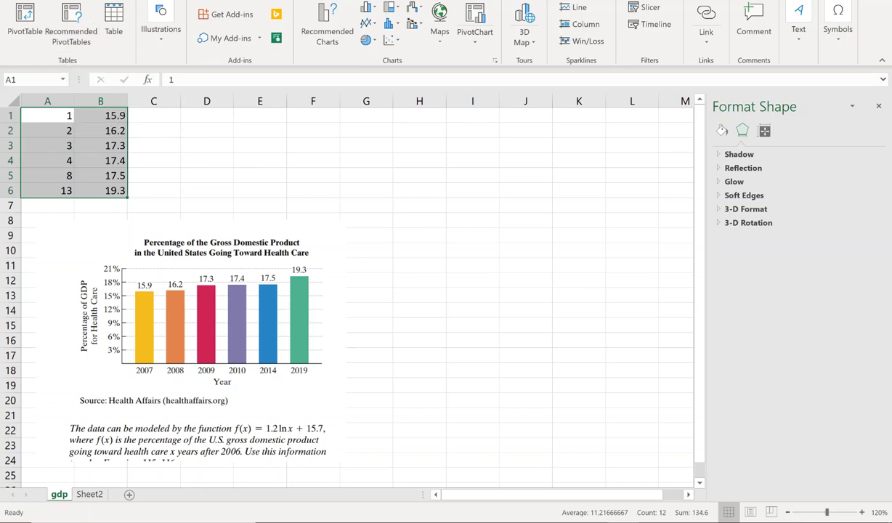
left_click(389, 41)
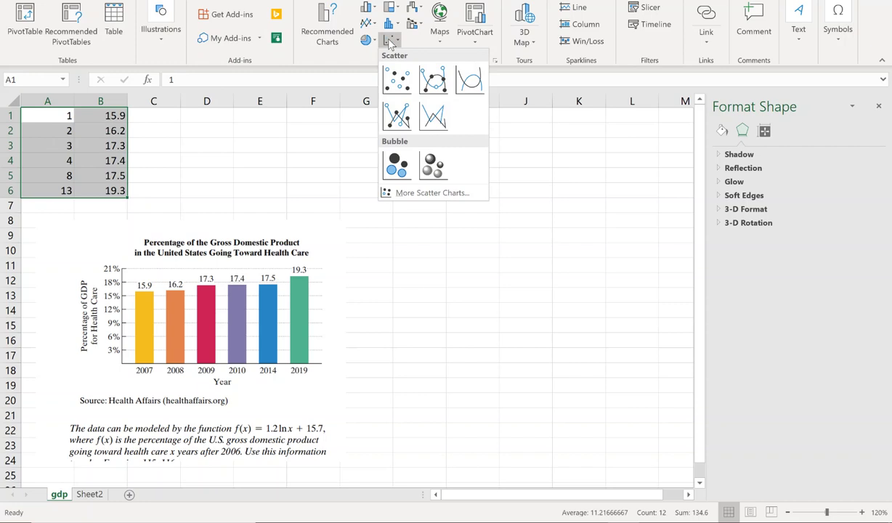
left_click(396, 80)
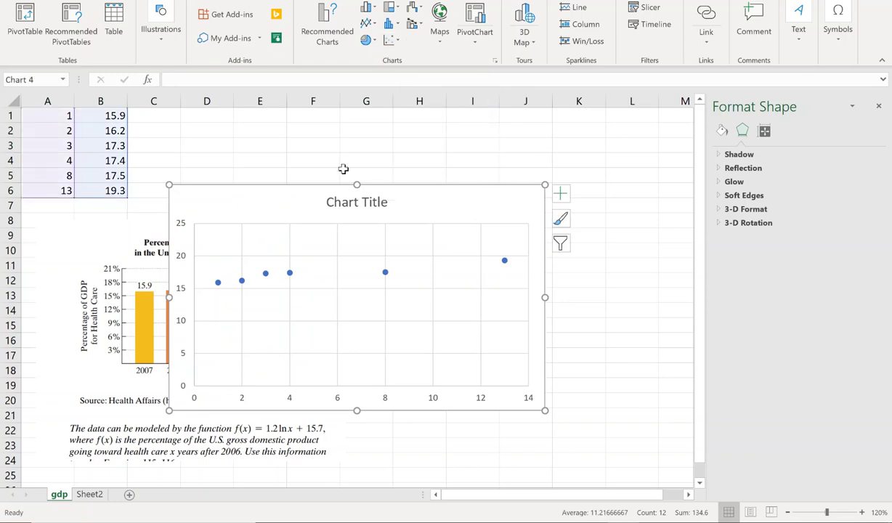
left_click_drag(321, 191, 463, 140)
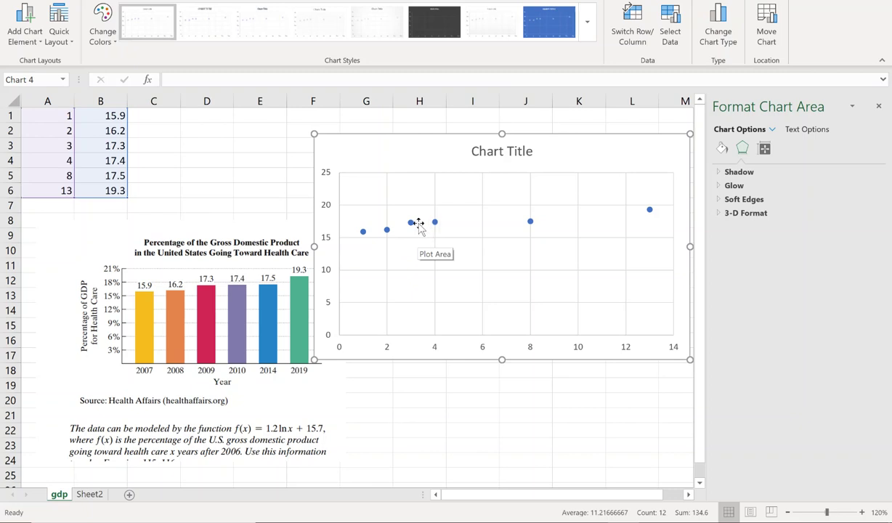
- Add a linear trendline to the scatter chart's data series
right_click(411, 224)
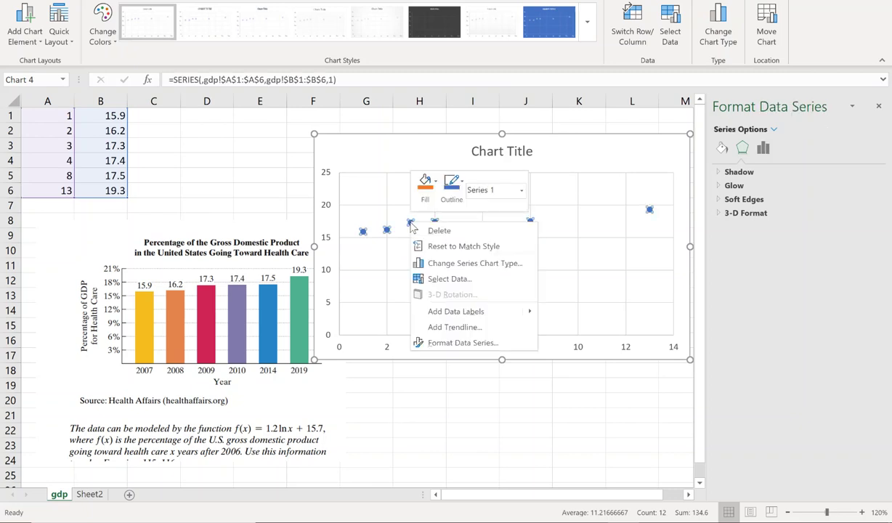
left_click(470, 330)
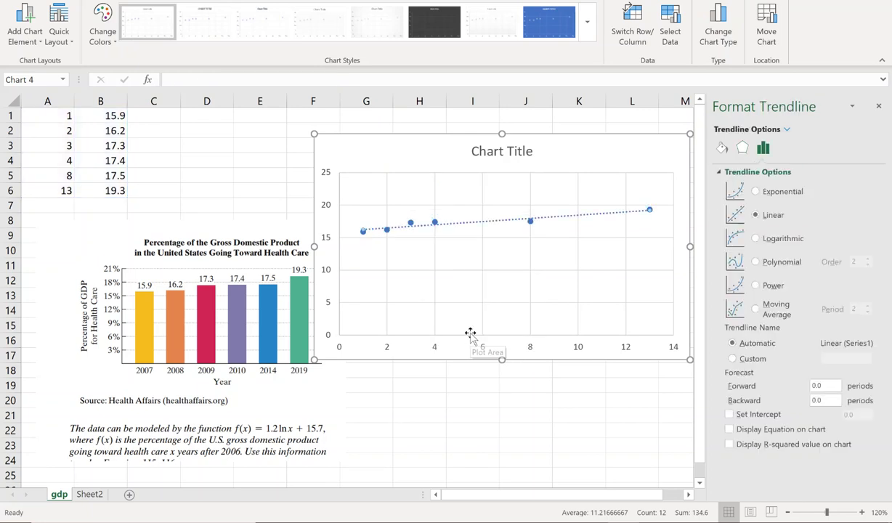
left_click(388, 245)
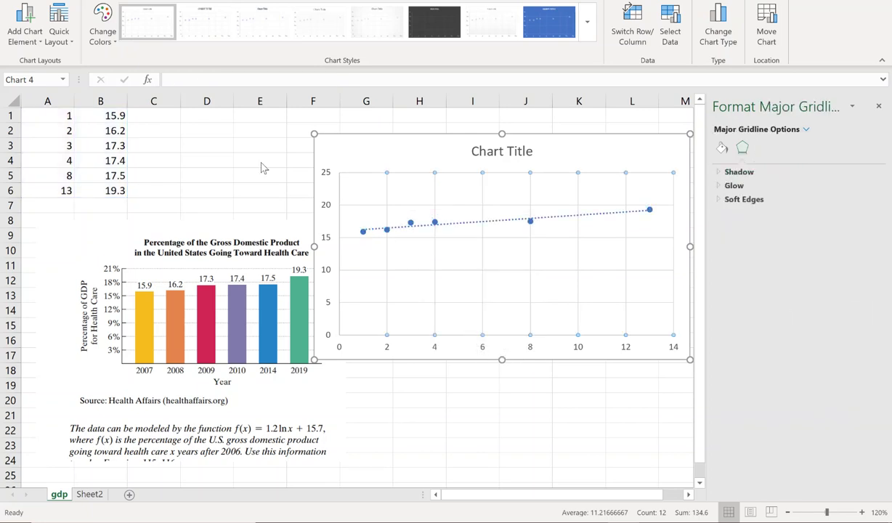
- Add a second trendline to the data series, set it to Logarithmic and display its equation on the chart
right_click(376, 231)
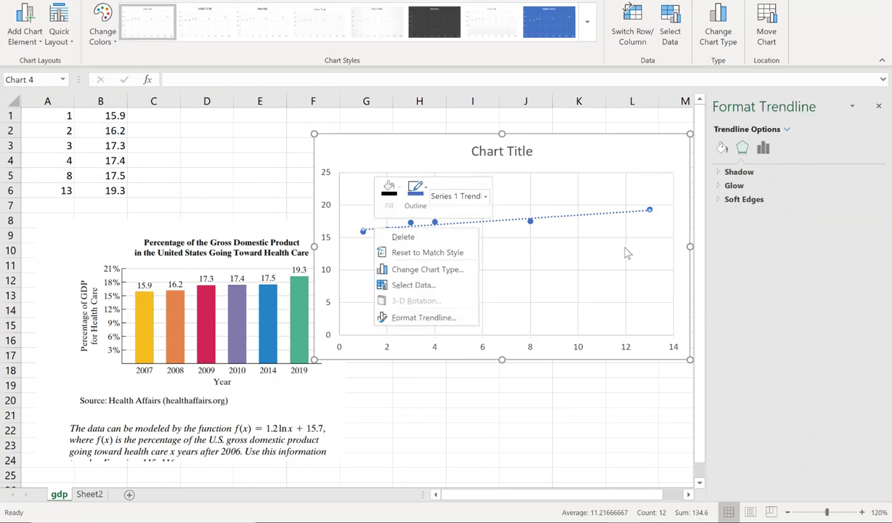
right_click(531, 221)
key("Escape")
key("Down")
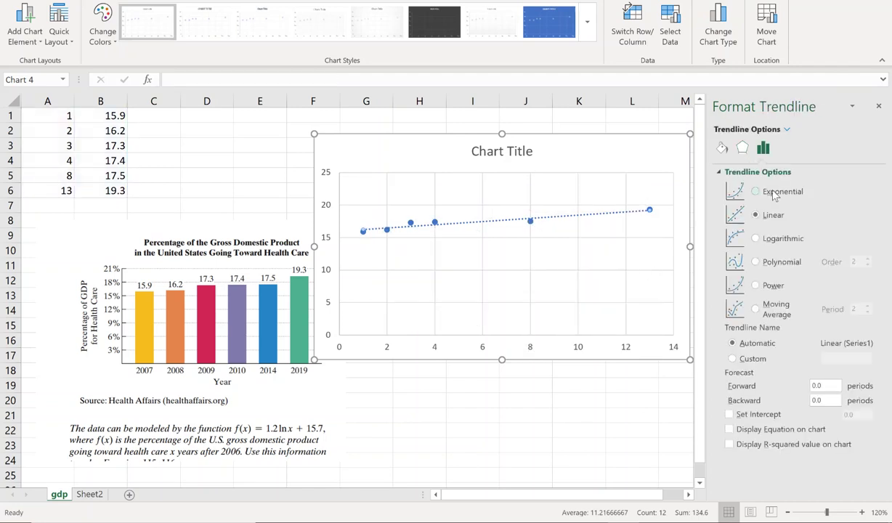
left_click(775, 194)
left_click(768, 216)
left_click(766, 239)
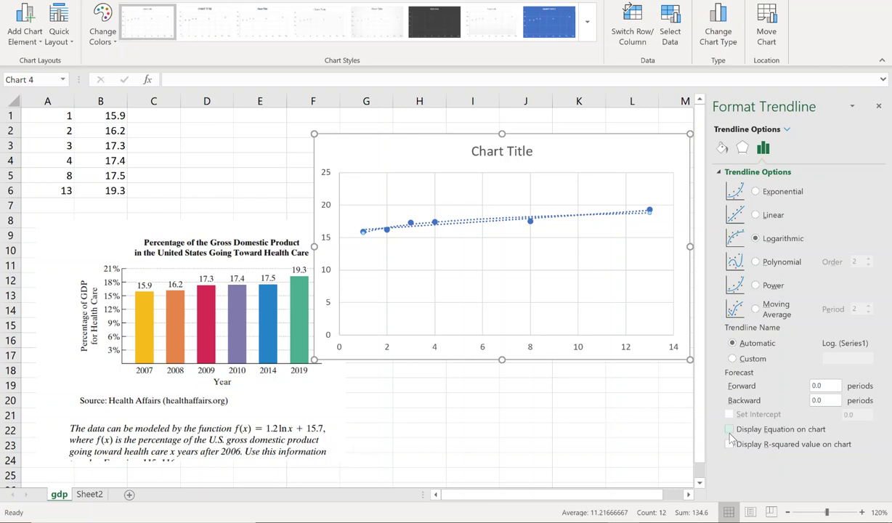
left_click(730, 430)
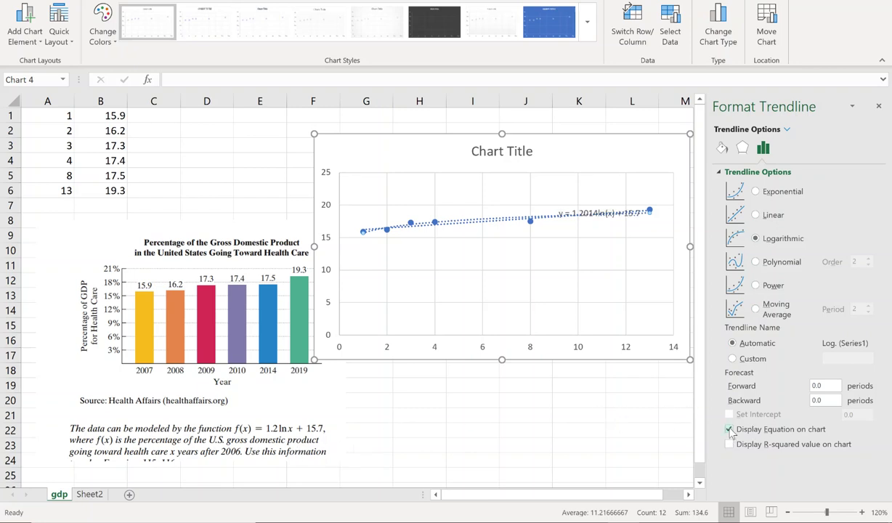
left_click(615, 313)
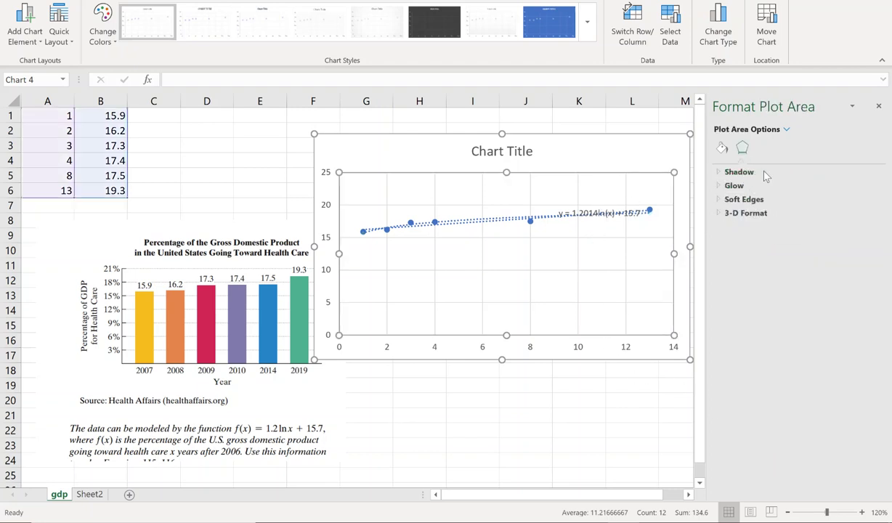
- Move the logarithmic trendline's equation label to the empty plot area below the data points and deselect the chart
right_click(580, 218)
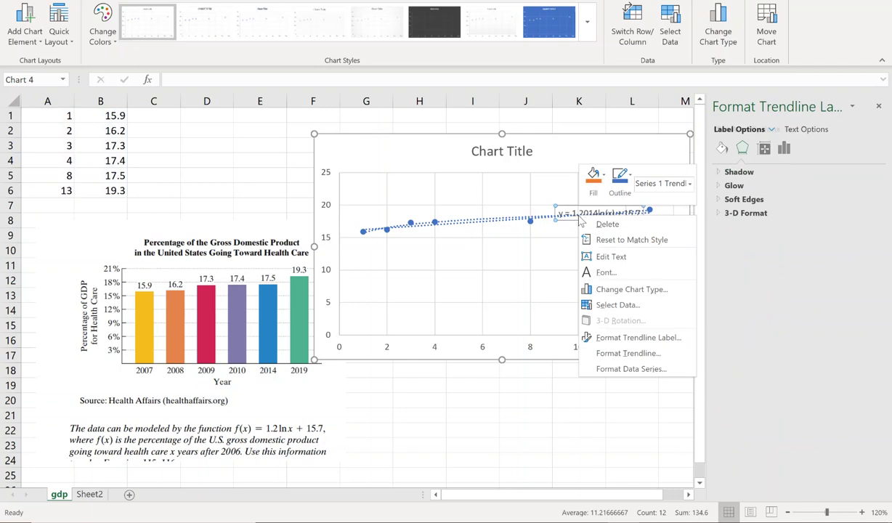
left_click(609, 355)
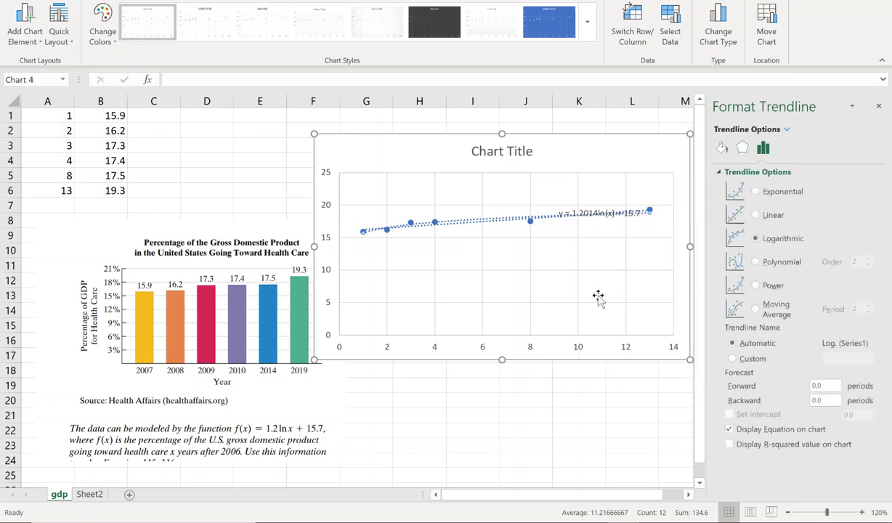
left_click(566, 215)
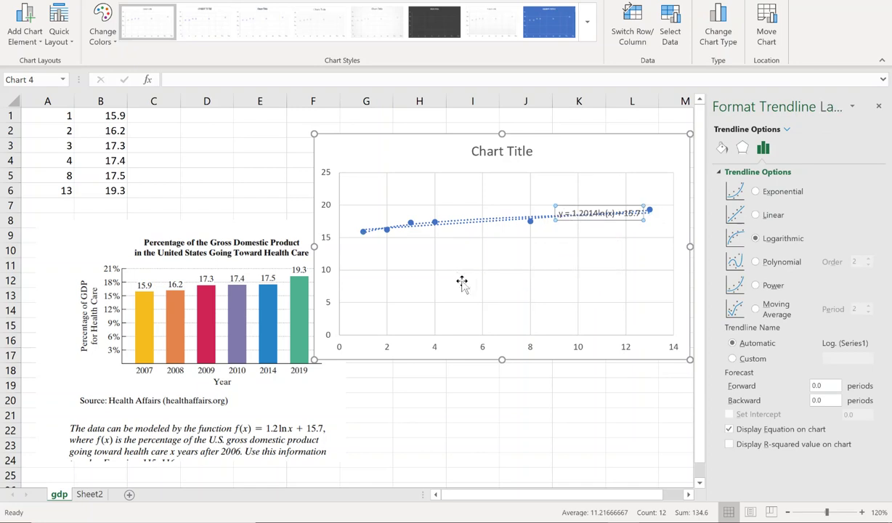
left_click_drag(462, 284, 462, 283)
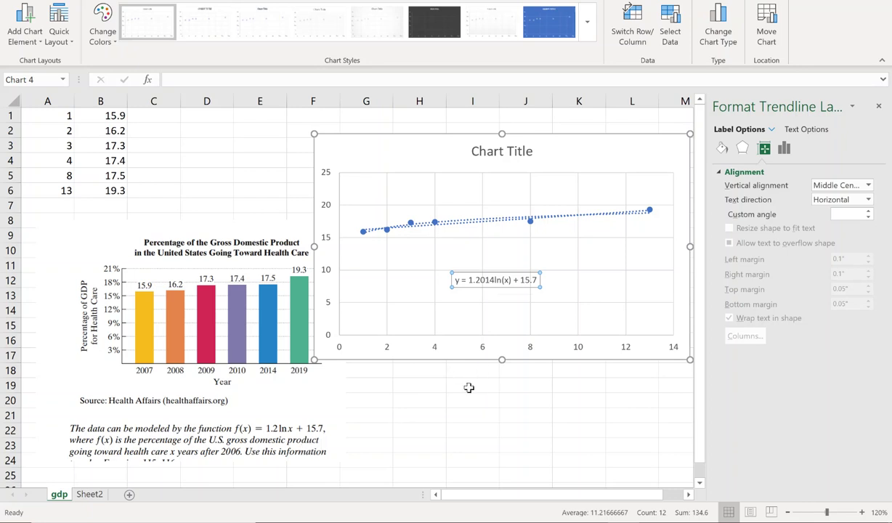
left_click(450, 404)
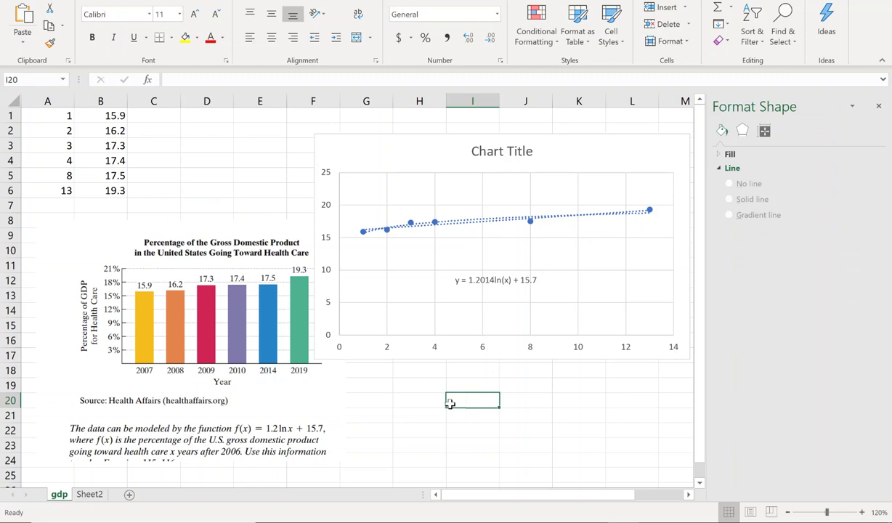